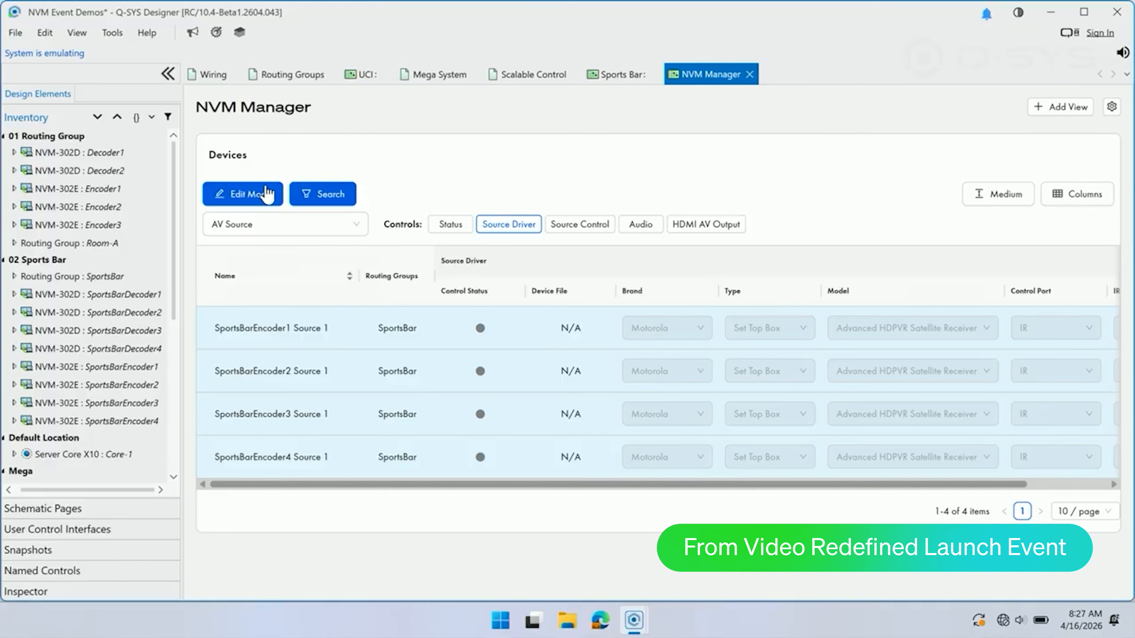
Step: Enable editing of the AV source devices in NVM Manager and clear the selection of all SportsBar encoder sources
left_click(264, 195)
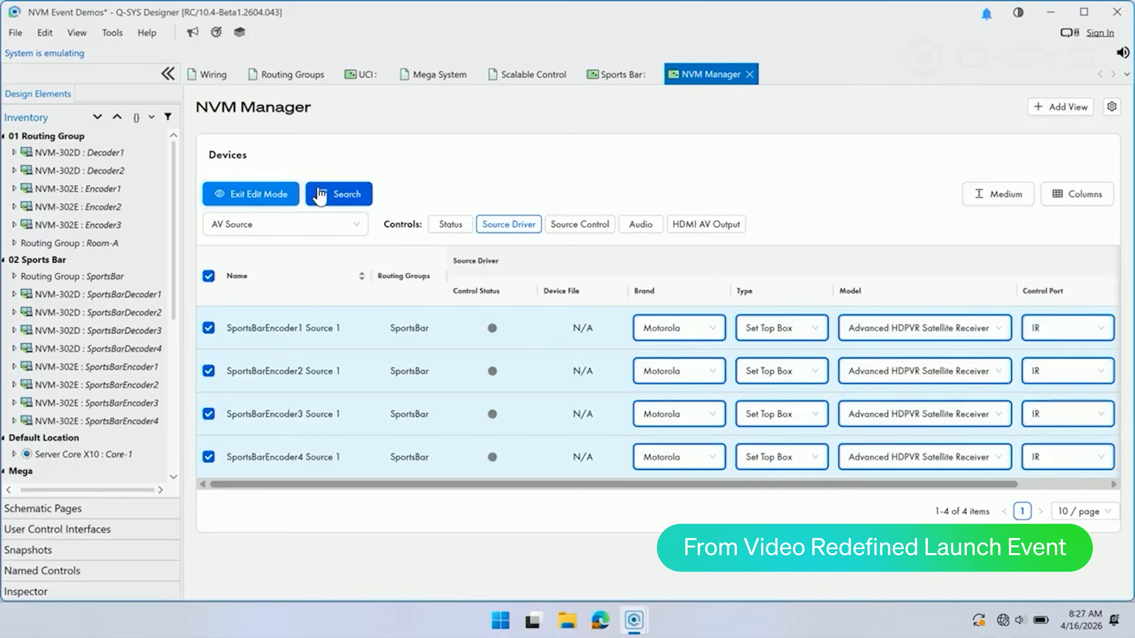
left_click(209, 276)
left_click(208, 275)
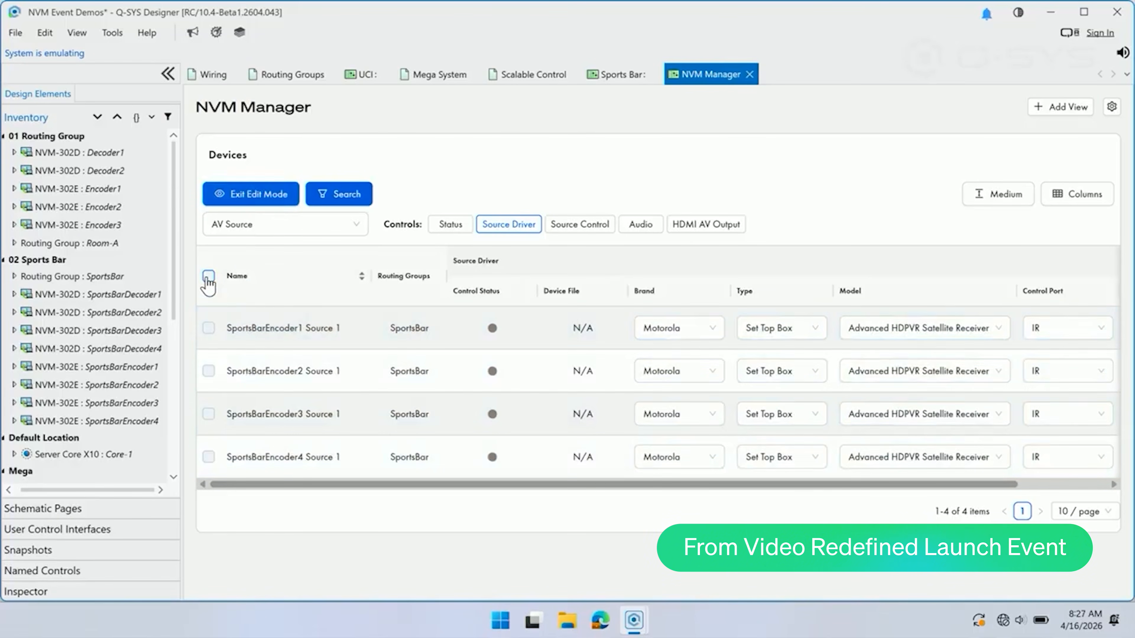
left_click(208, 276)
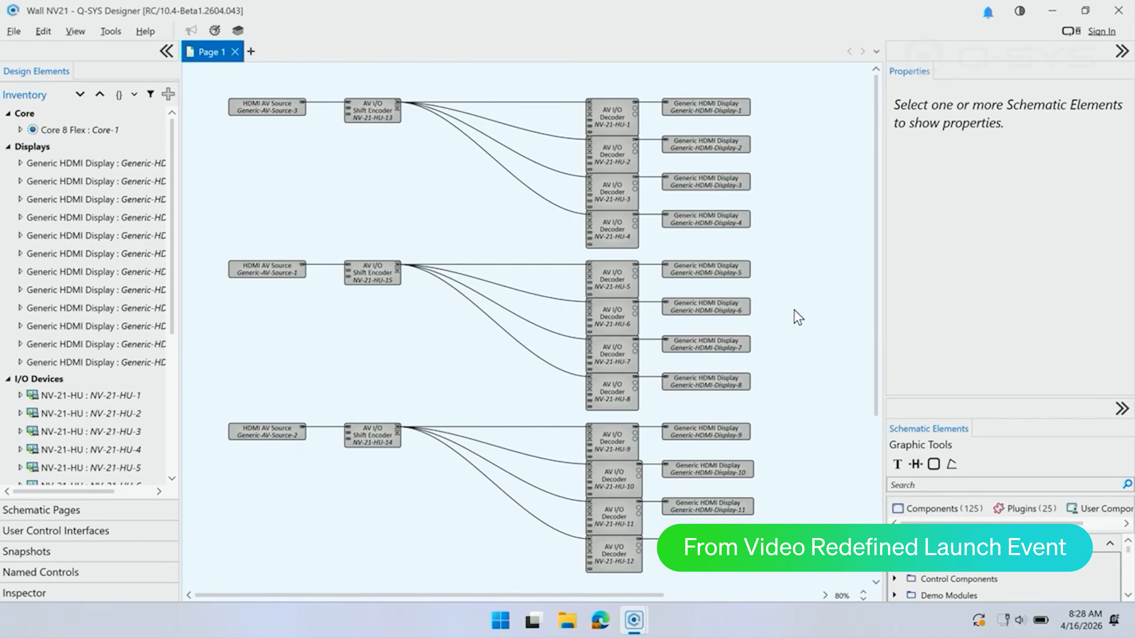
Step: Switch to the NVM Wall Starter design and start adding new routing groups and devices in NVM Designer's edit mode
key("alt+Tab")
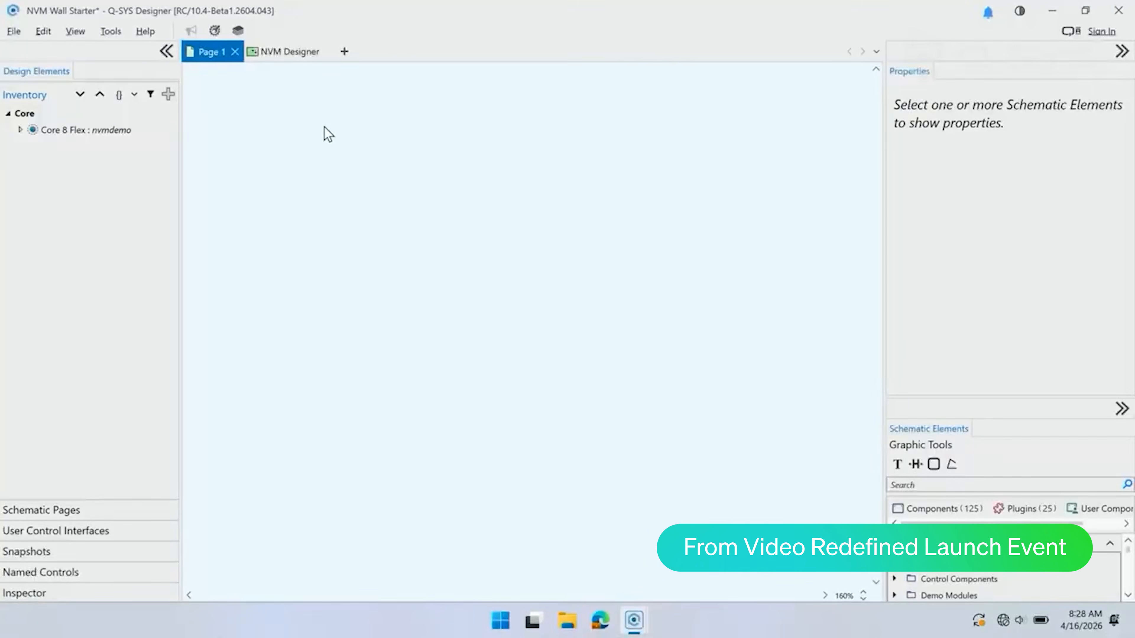
left_click(284, 45)
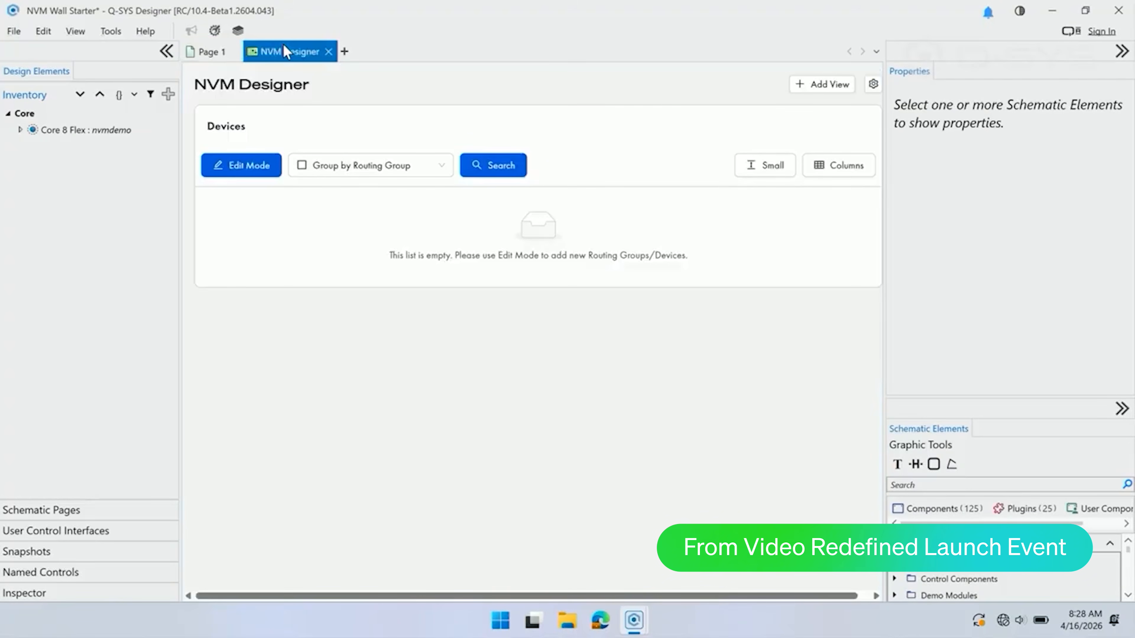
left_click(262, 166)
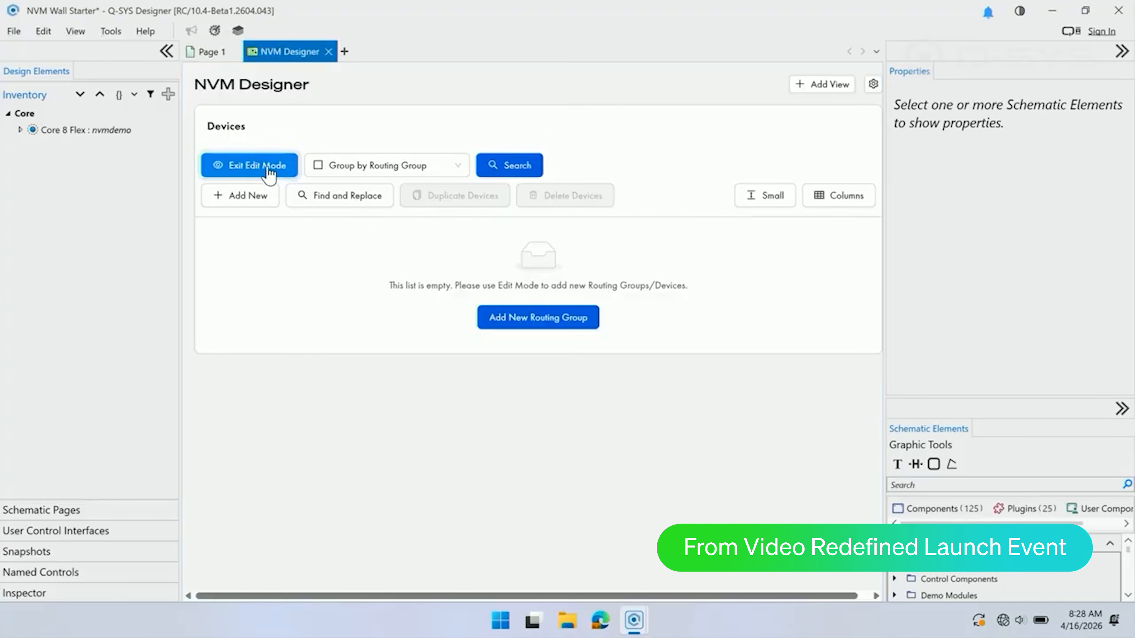
left_click(249, 196)
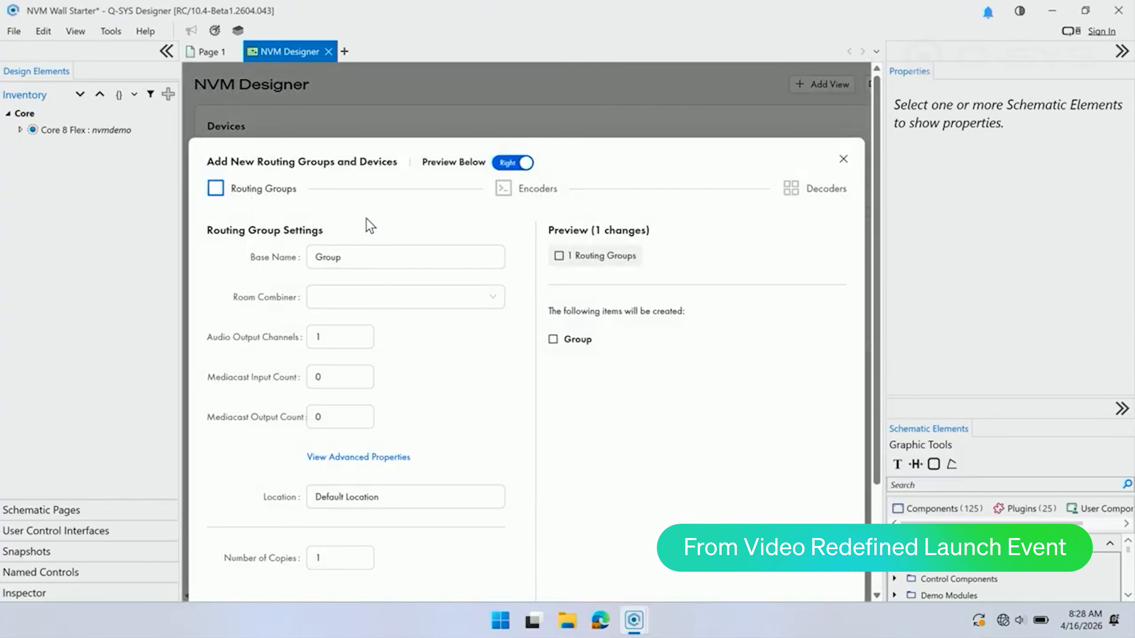
Step: Define the new routing groups with base name Row and 3 copies, and continue to the encoder settings
scroll(534, 215, "down", 2)
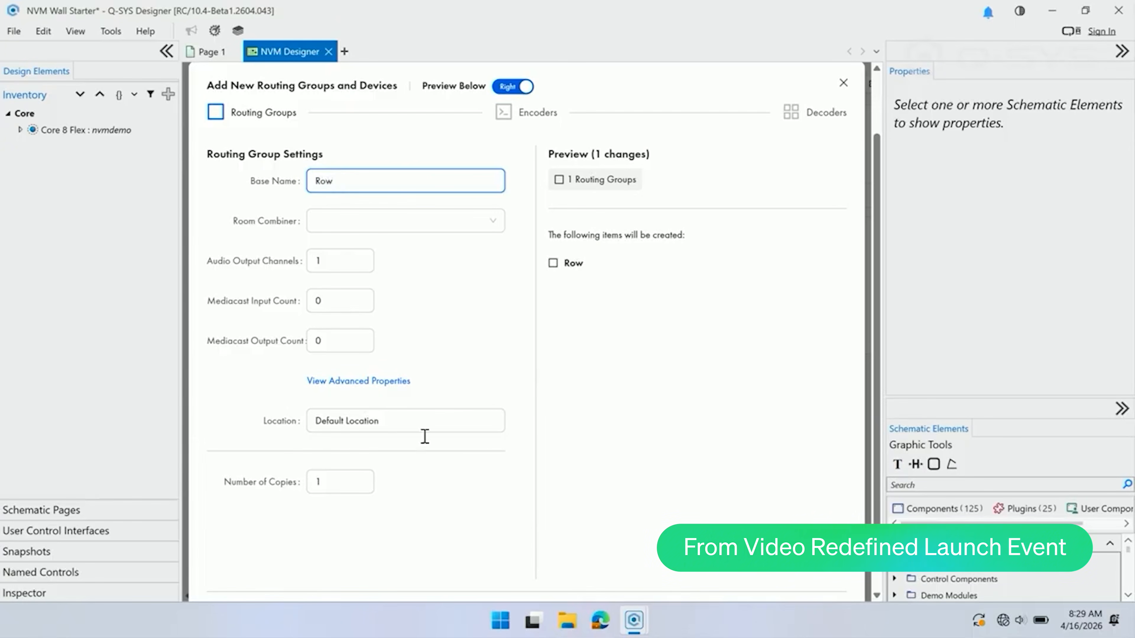
left_click(365, 476)
scroll(448, 480, "down", 2)
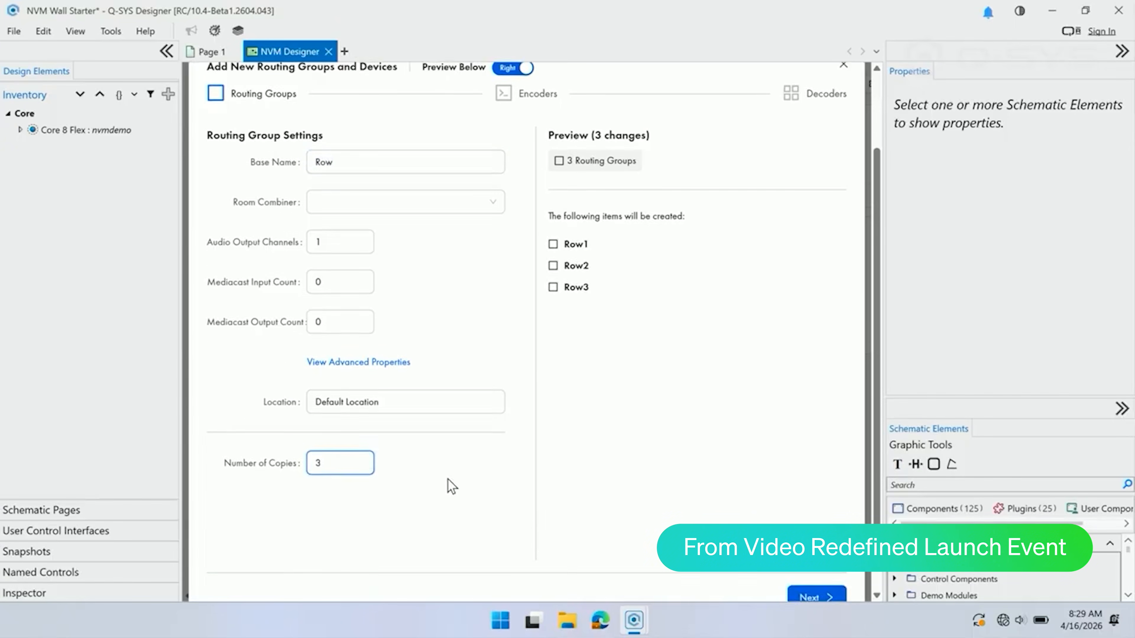
left_click(815, 573)
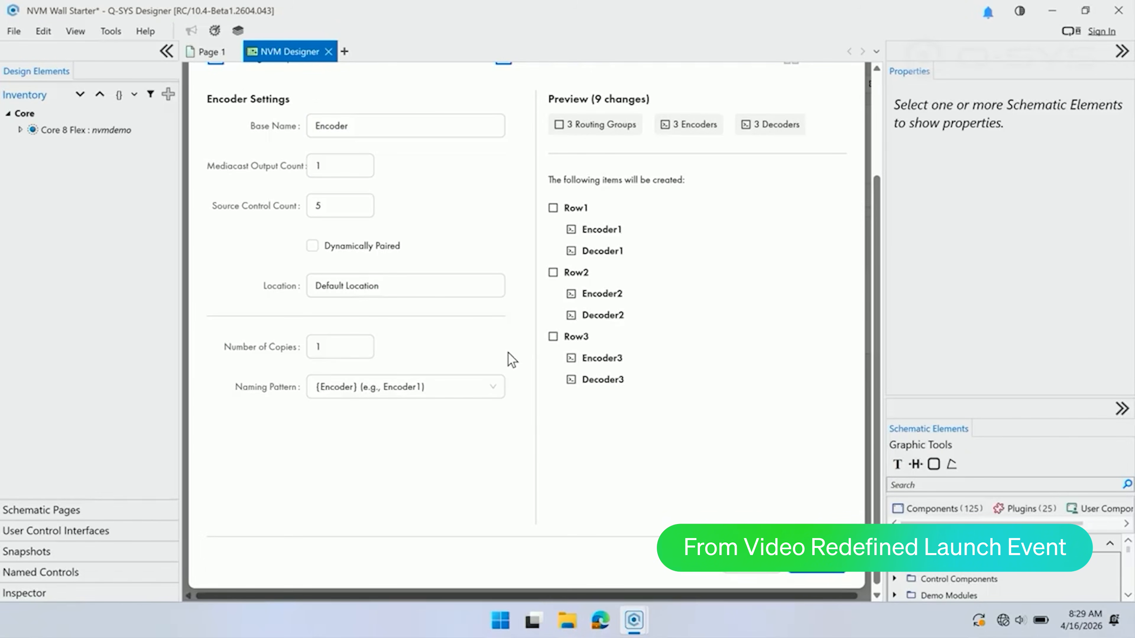
Step: Accept the default encoder settings, set 4 decoder copies with the {Routing Group}{Decoder} naming pattern, and create the devices
left_click(827, 575)
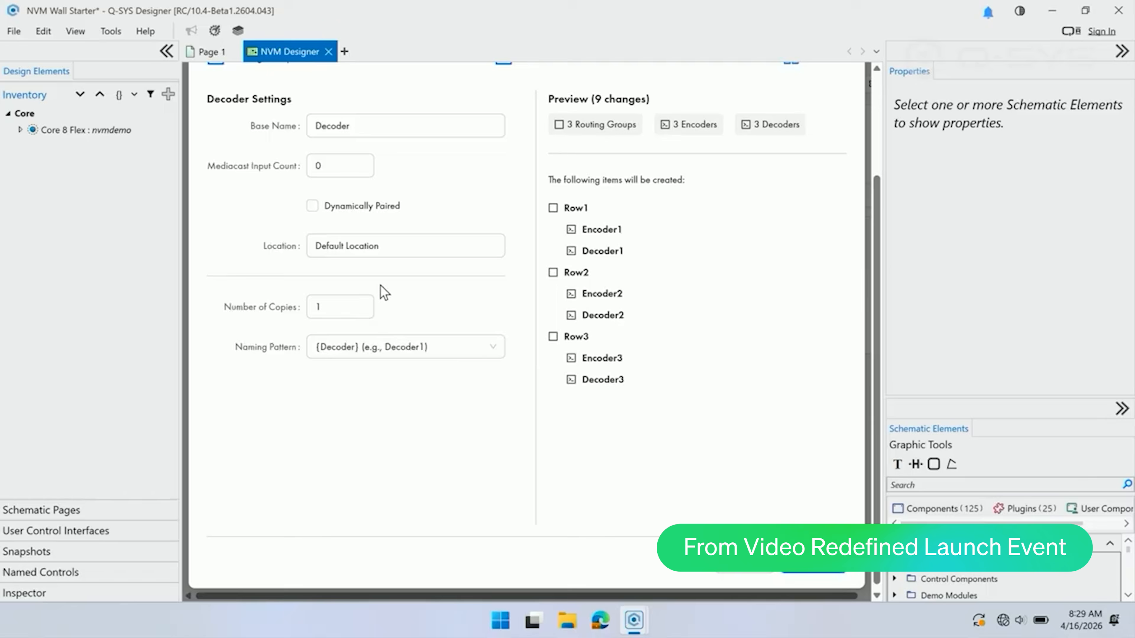
left_click(369, 303)
left_click(368, 303)
left_click(368, 303)
left_click(460, 346)
left_click(367, 402)
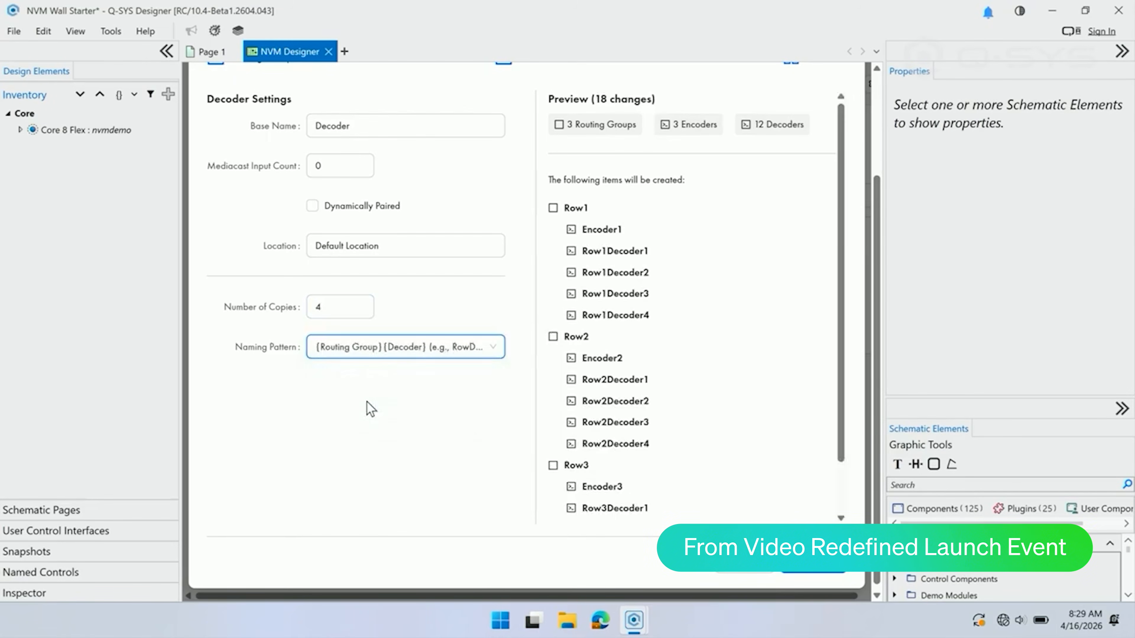
left_click(811, 576)
Step: Collapse the inventory entries and place the routing groups Row1, Row2 and Row3 on schematic Page 1
left_click(100, 93)
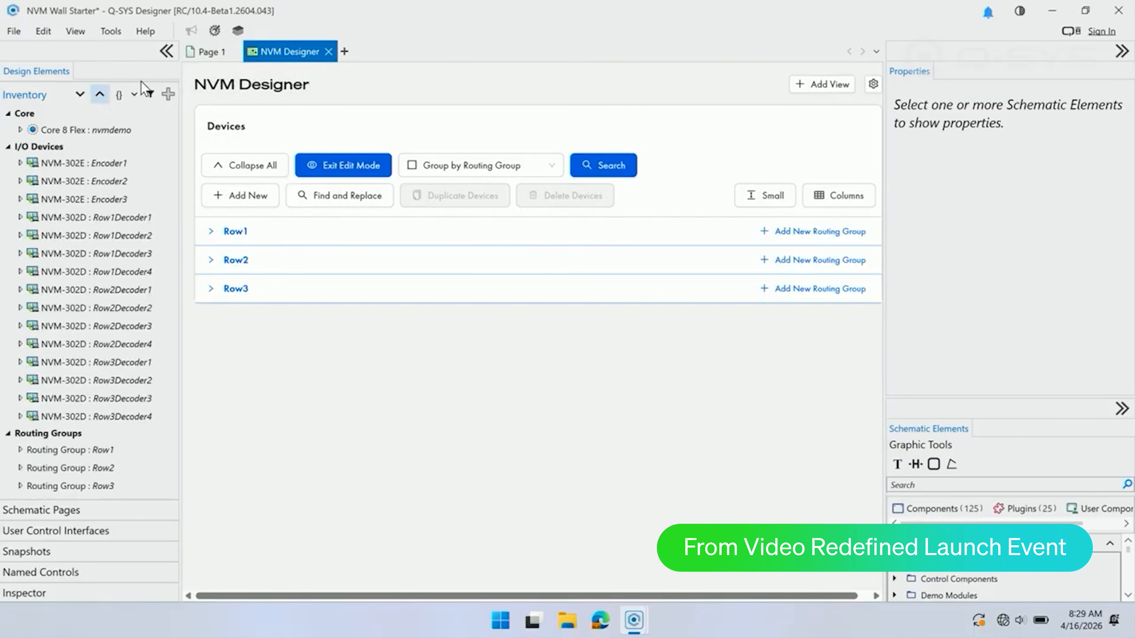
left_click(207, 53)
left_click(36, 451)
left_click(49, 486, "shift")
left_click_drag(65, 447, 276, 88)
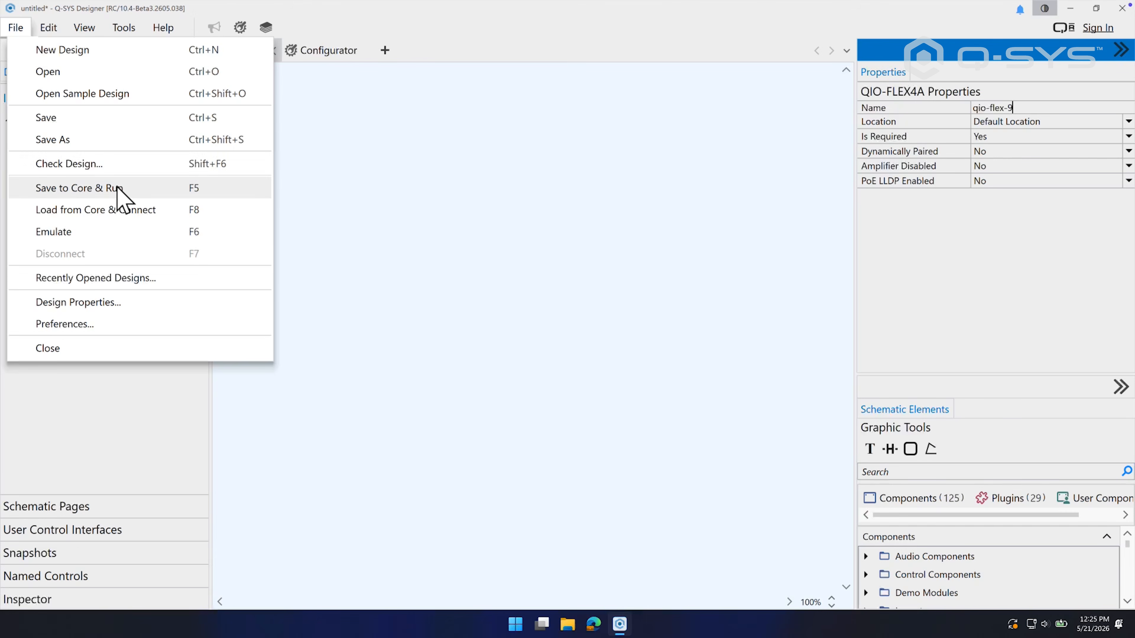
Step: Save the design to the Core and run it, and bring up the networked devices in Configurator
left_click(117, 188)
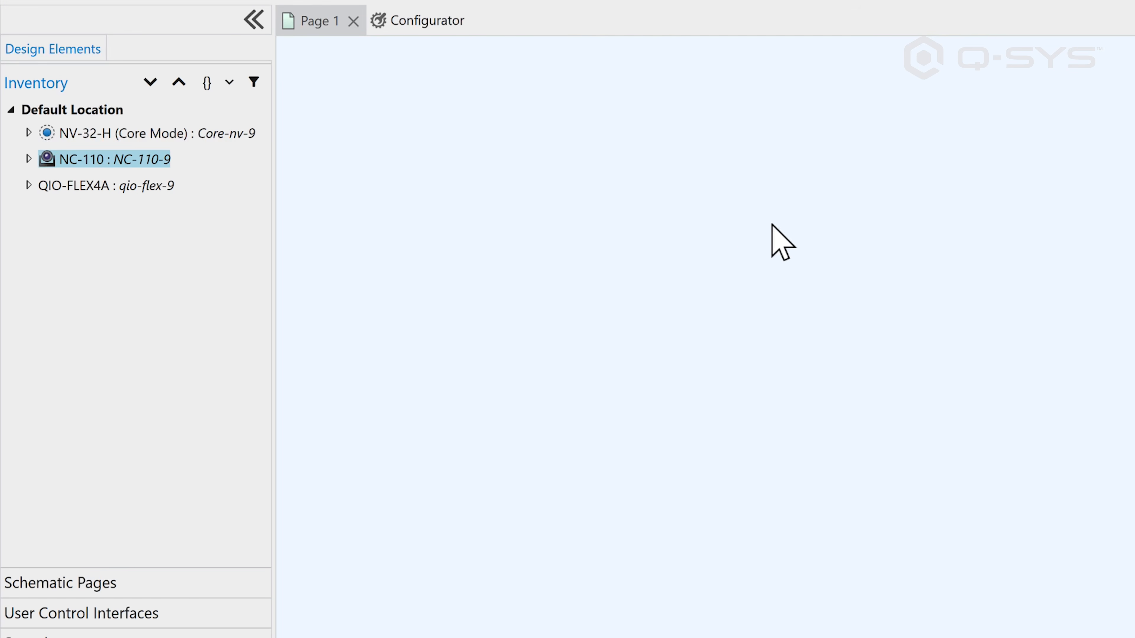
left_click(432, 114)
left_click(417, 28)
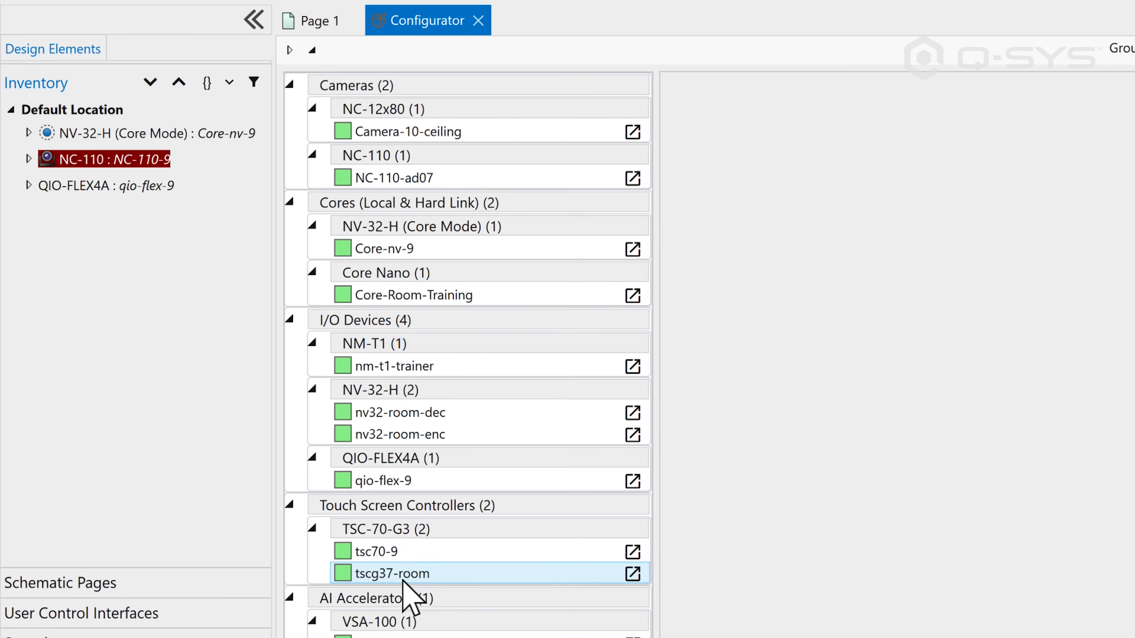
Step: Change the hostname of the NC-110-ad07 camera to NC-110-9 and save its network settings
left_click(410, 178)
left_click(1028, 192)
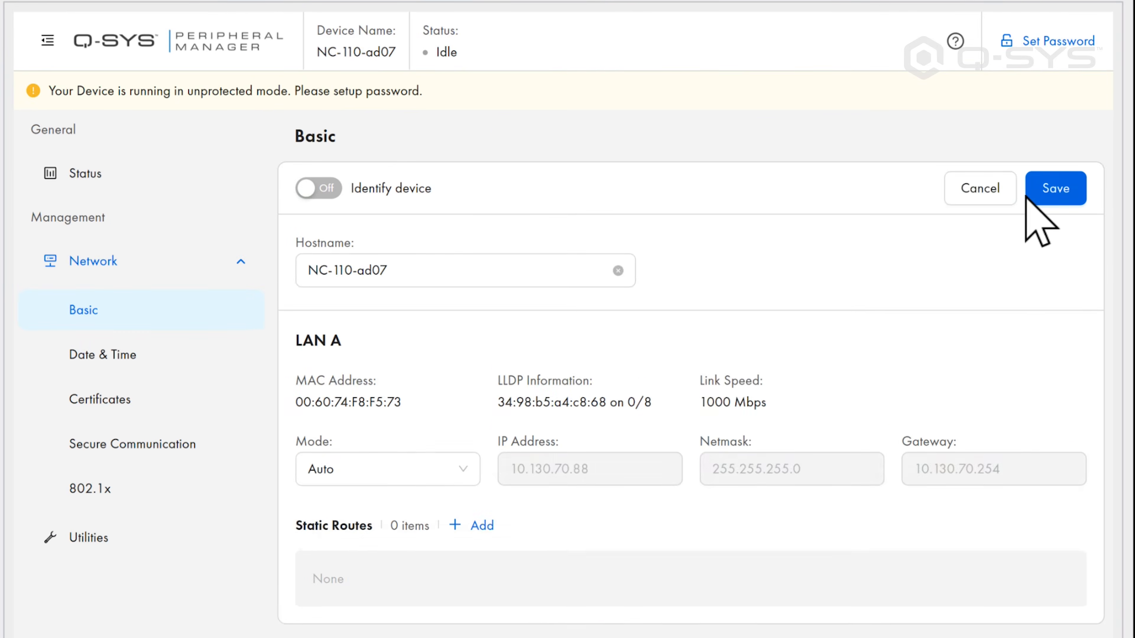
left_click(477, 269)
key("BackSpace")
key("BackSpace")
key("BackSpace")
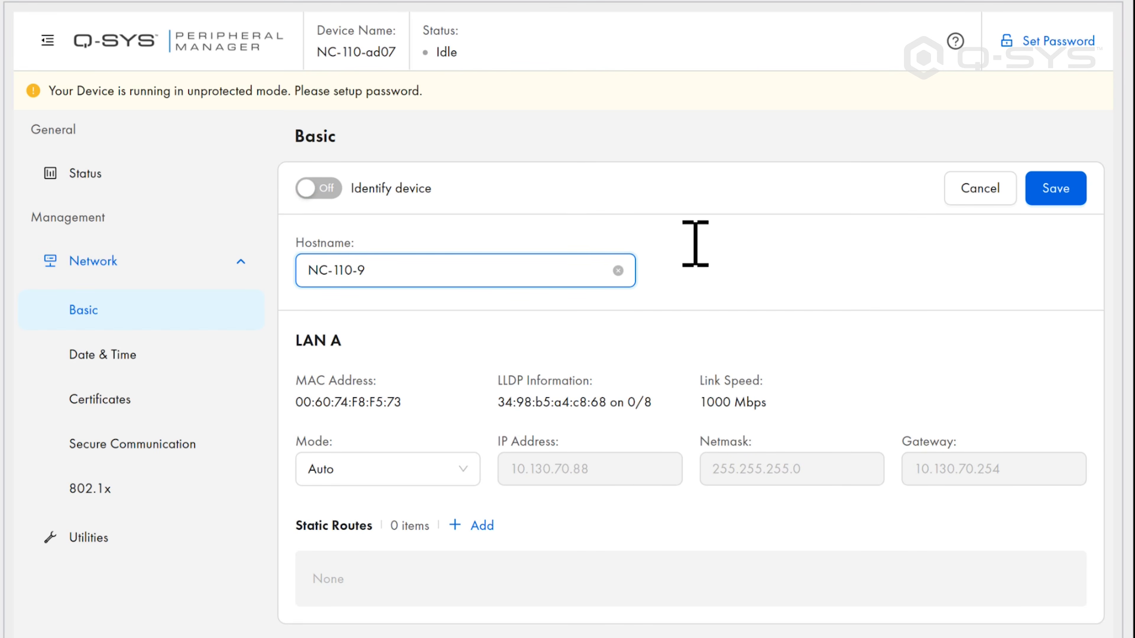
left_click(1055, 190)
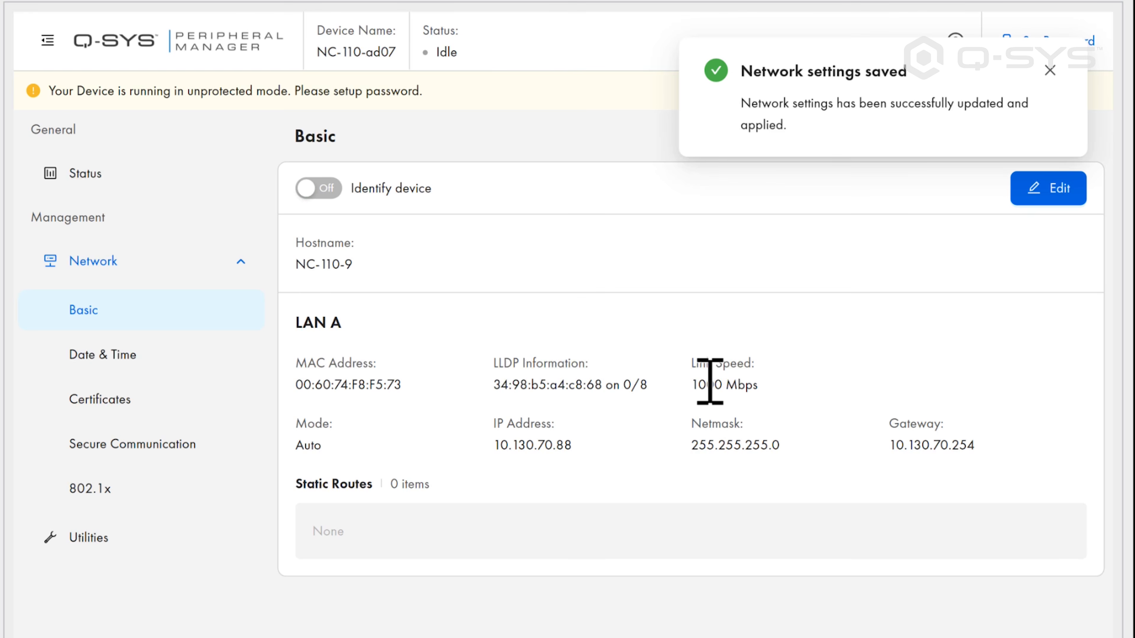
Step: Check the camera's 802.1x settings for LAN A and its certificates
left_click(137, 496)
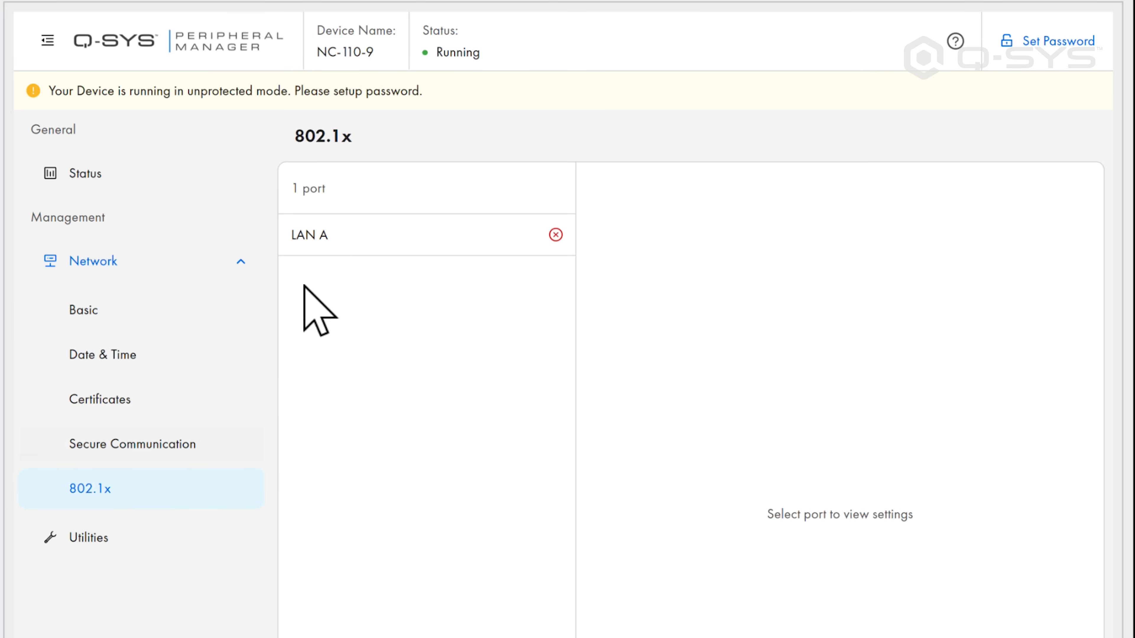
left_click(344, 236)
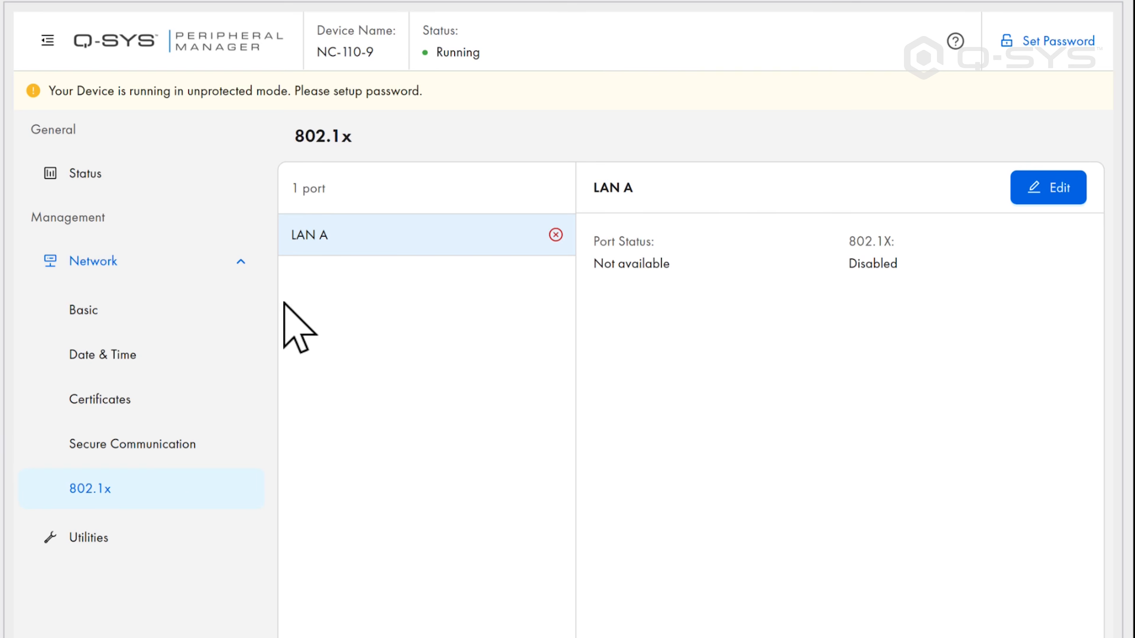
left_click(134, 400)
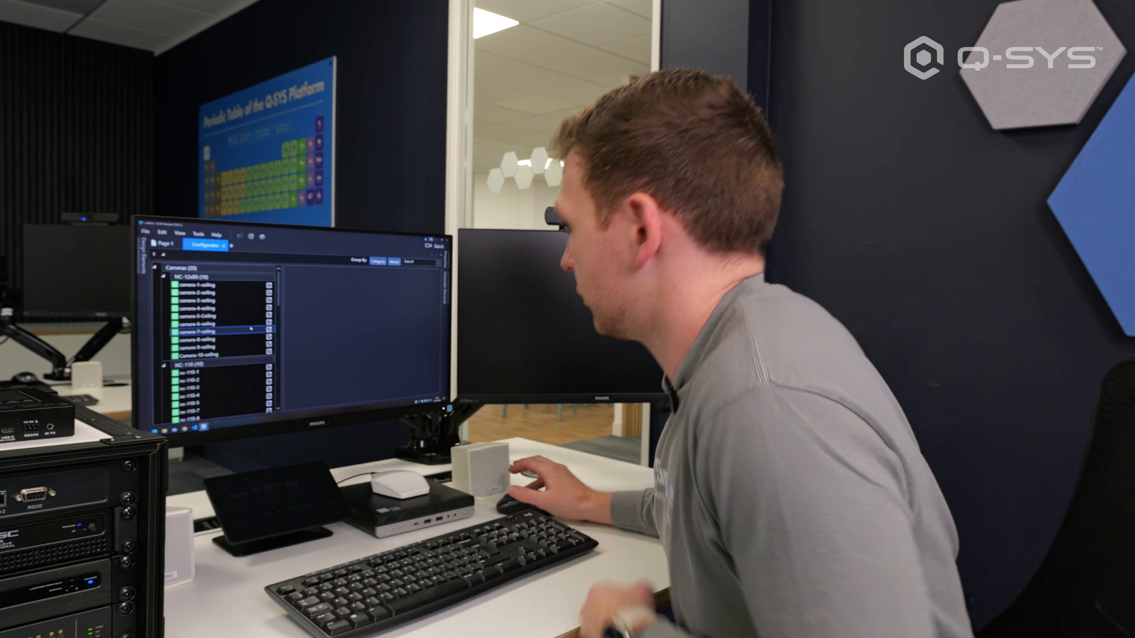
scroll(254, 315, "down", 3)
left_click_drag(280, 284, 285, 363)
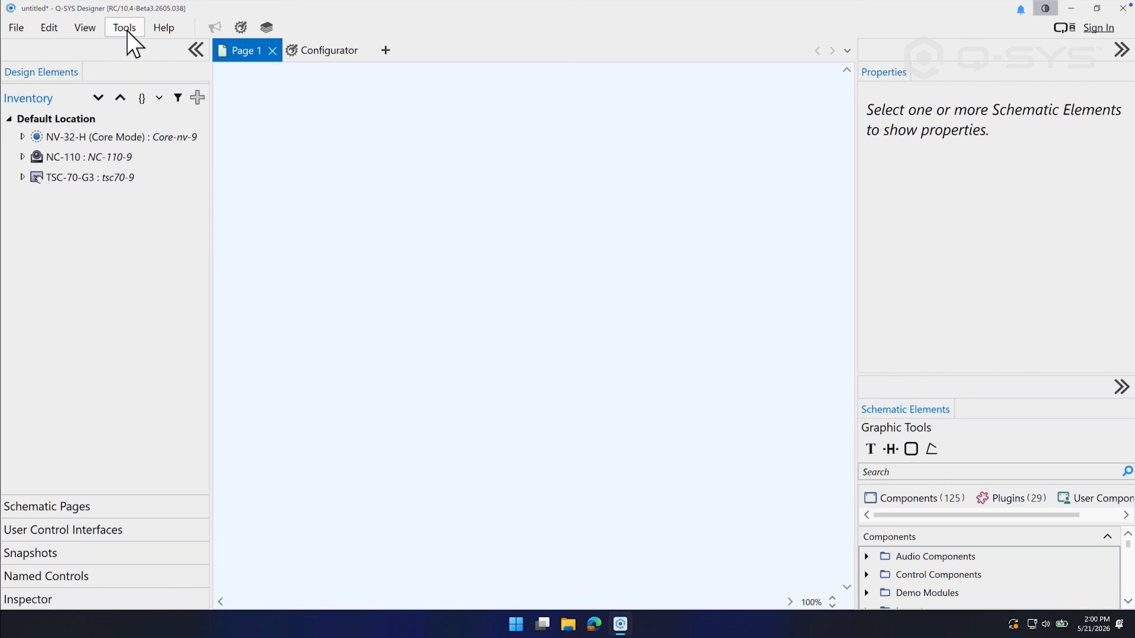
Step: Export a bulk configuration template from the current design
left_click(124, 28)
mouse_move(337, 452)
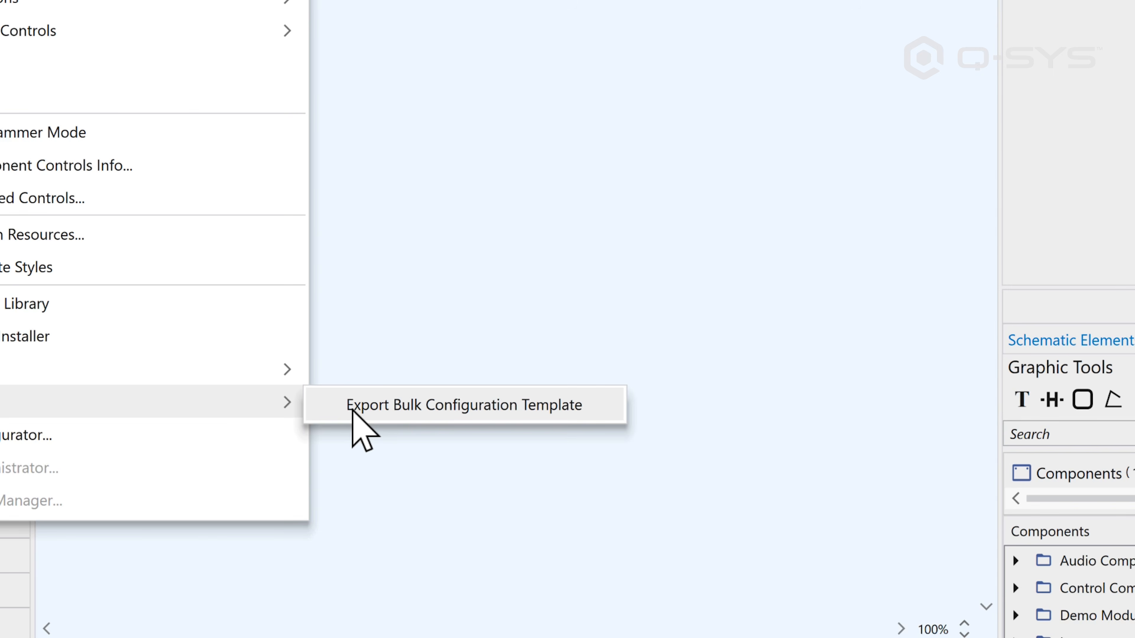
left_click(355, 409)
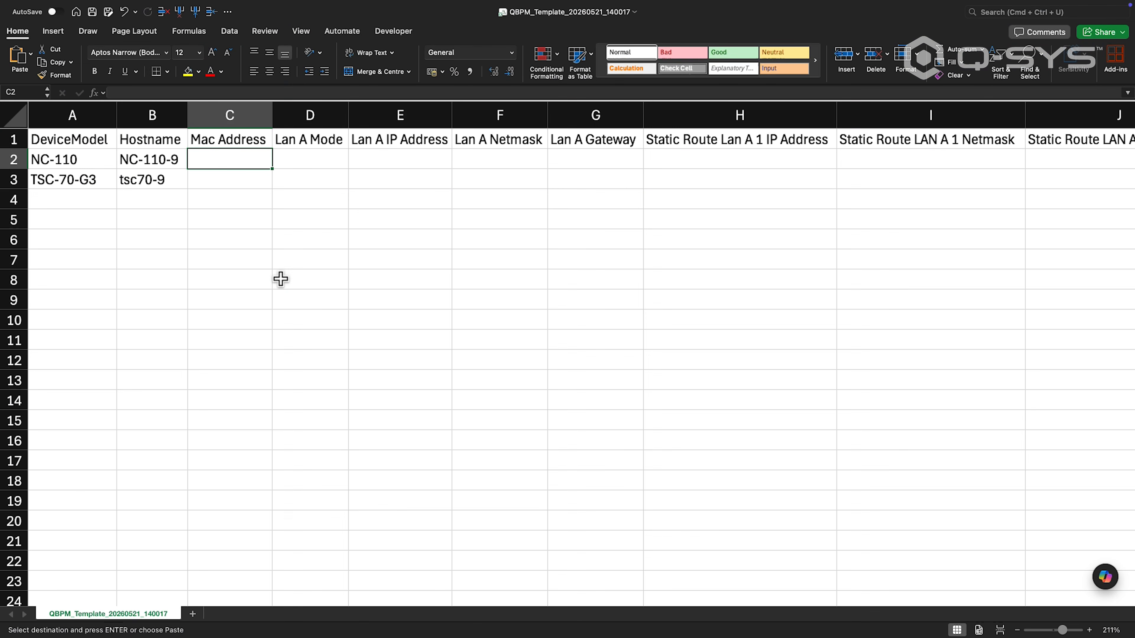
Step: Enter MAC addresses 00:60:74:F8:F5:73 for NC-110-9 and 00:60:74:FA:E8:6C for tsc70-9 in the template, and widen the Mac Address column
type("00:60:74:F8:F5:73 00:60:74:FA:E8:6C")
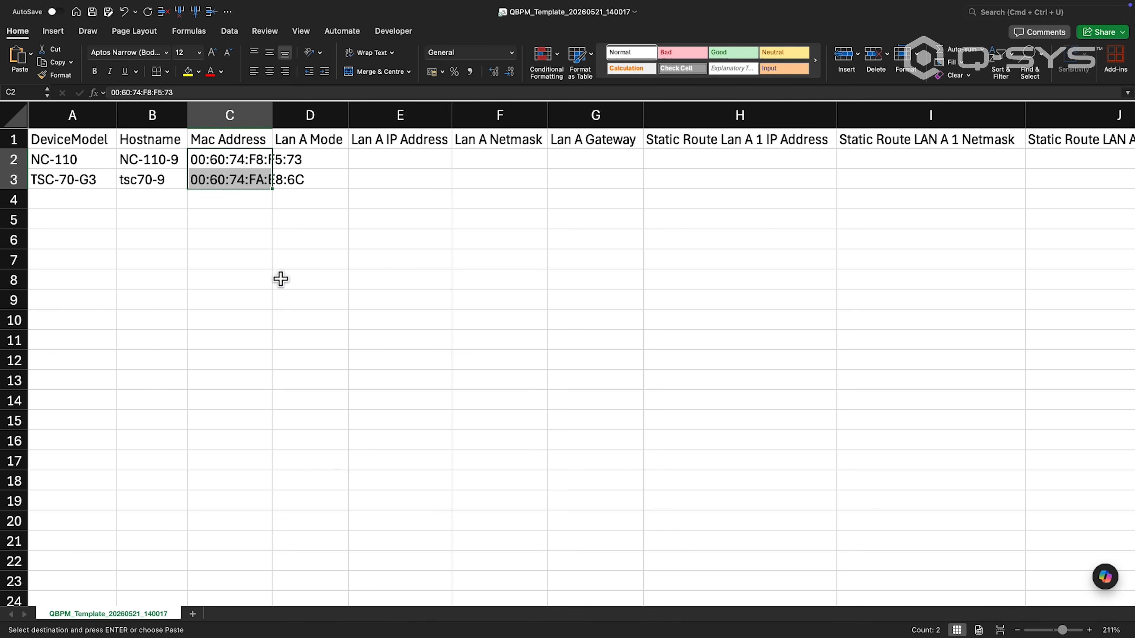
left_click(280, 279)
left_click_drag(268, 119, 309, 119)
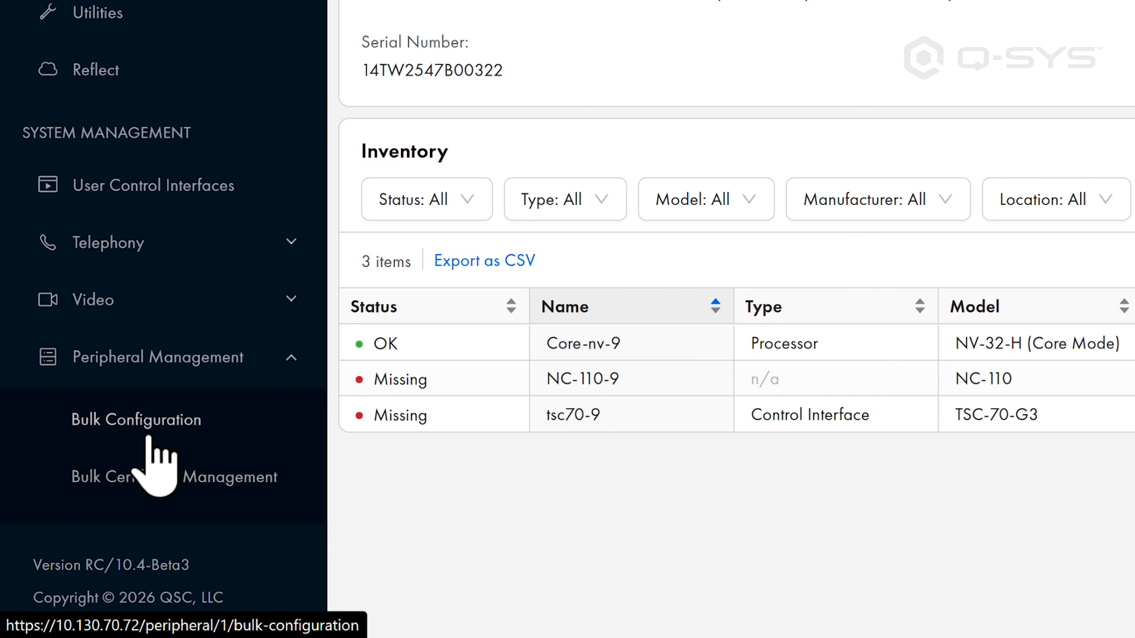
Step: Upload QBPM_Template_20260521_140017.csv to the Core's peripheral bulk configuration and return to the system status page
left_click(148, 439)
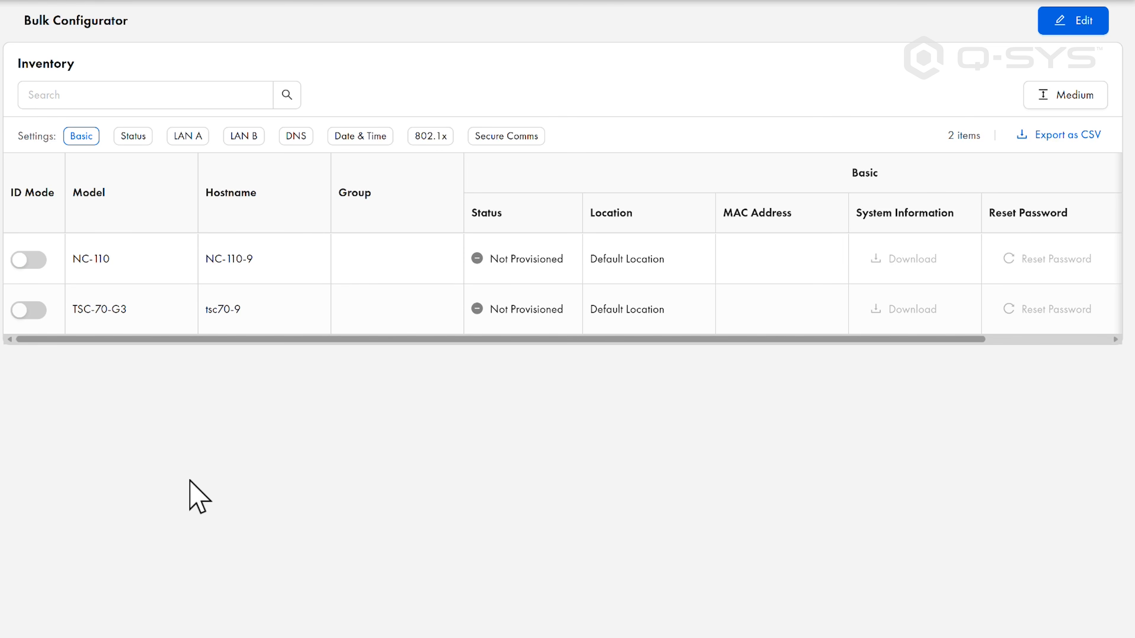
left_click(1068, 22)
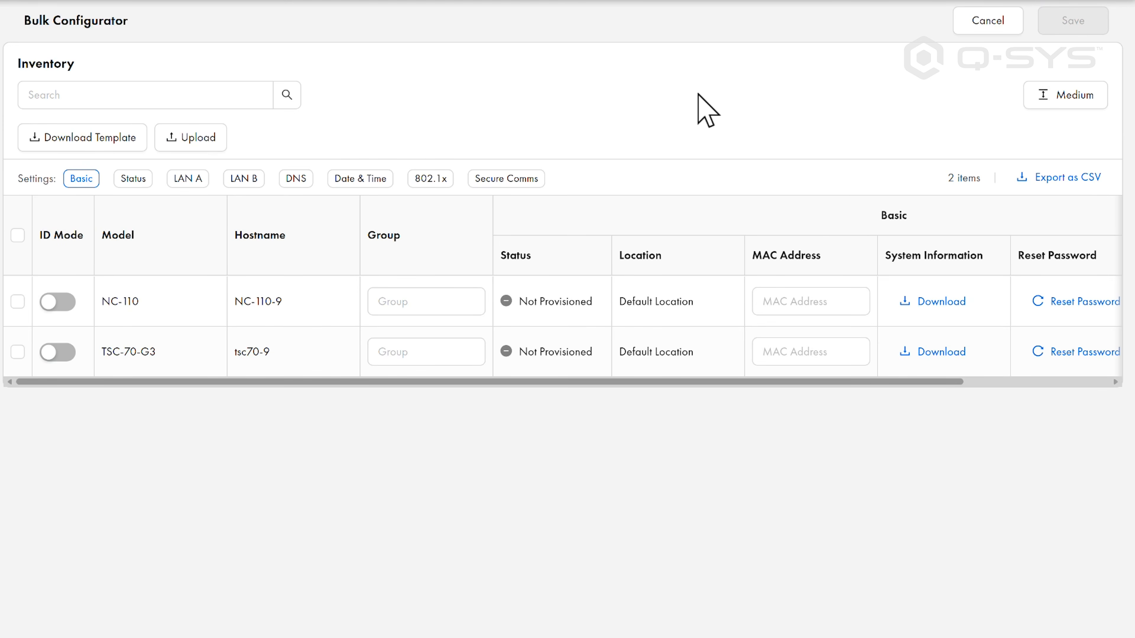
left_click(190, 140)
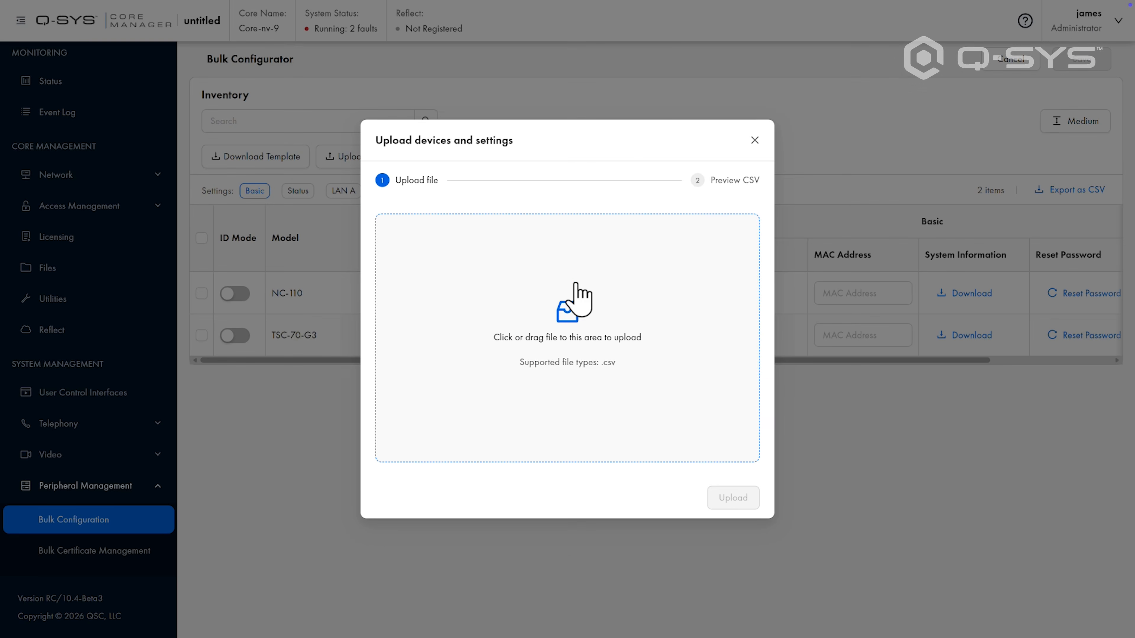
left_click(576, 286)
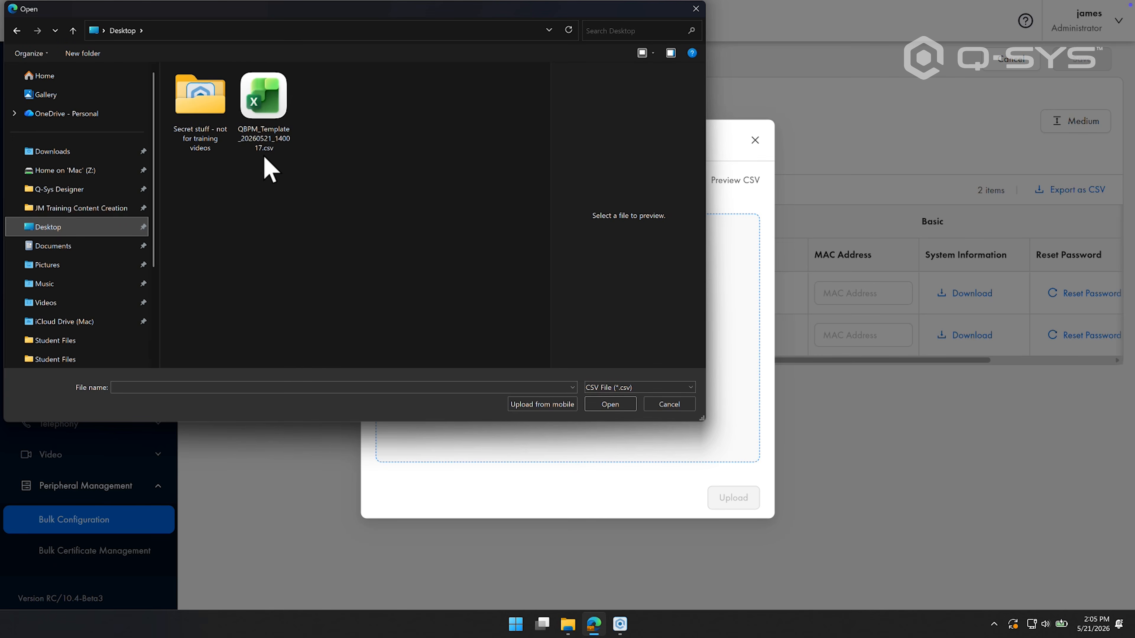
double_click(268, 103)
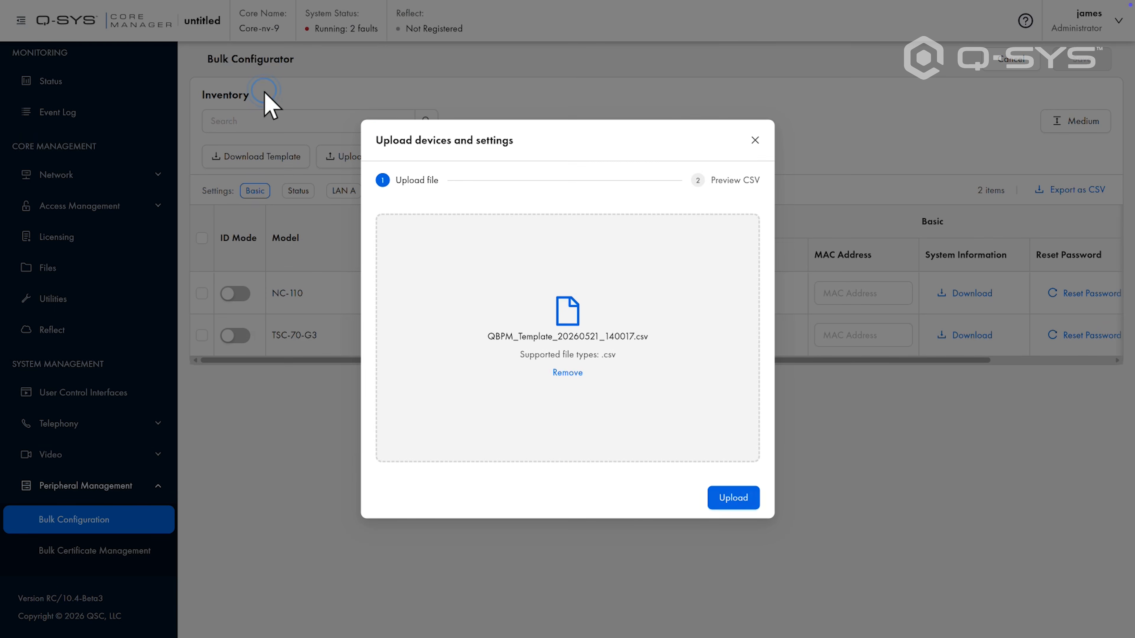
left_click(724, 499)
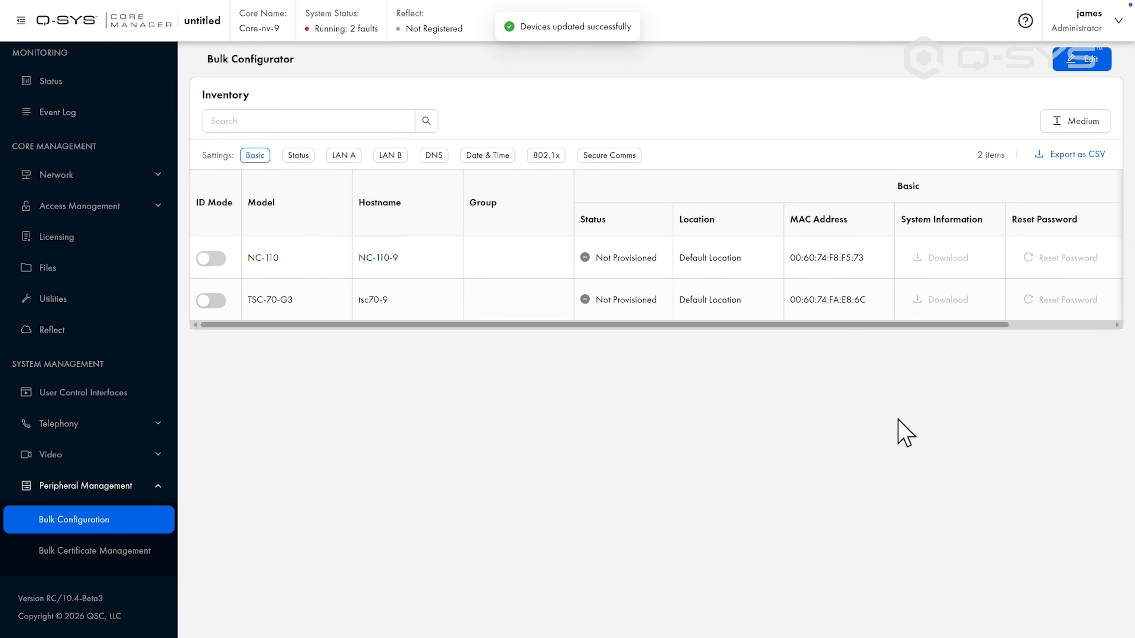
left_click(82, 88)
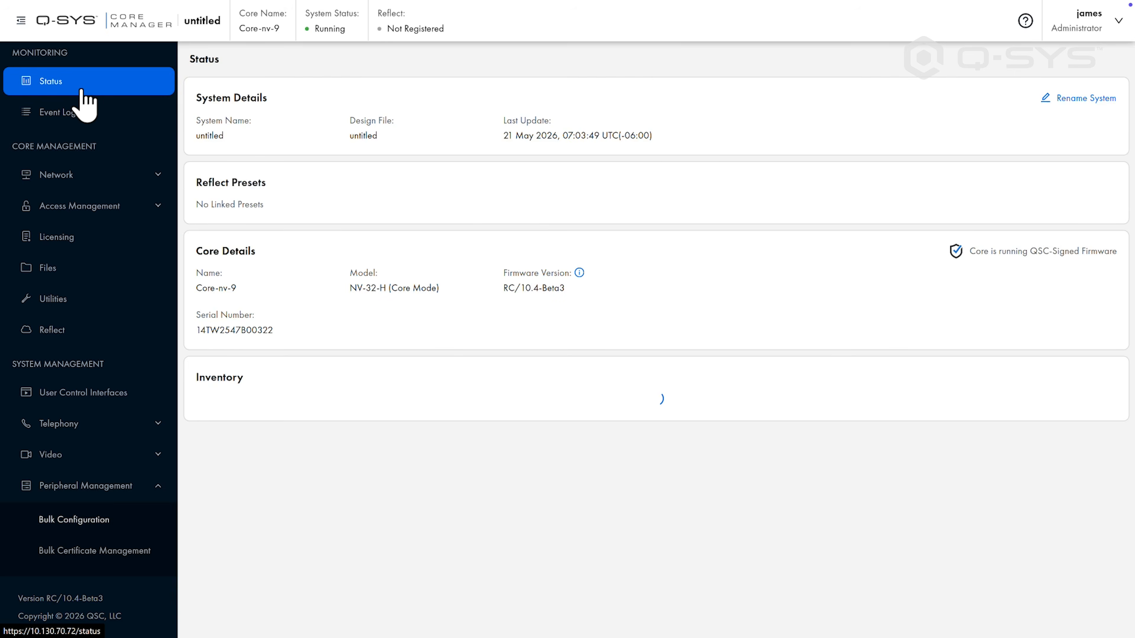